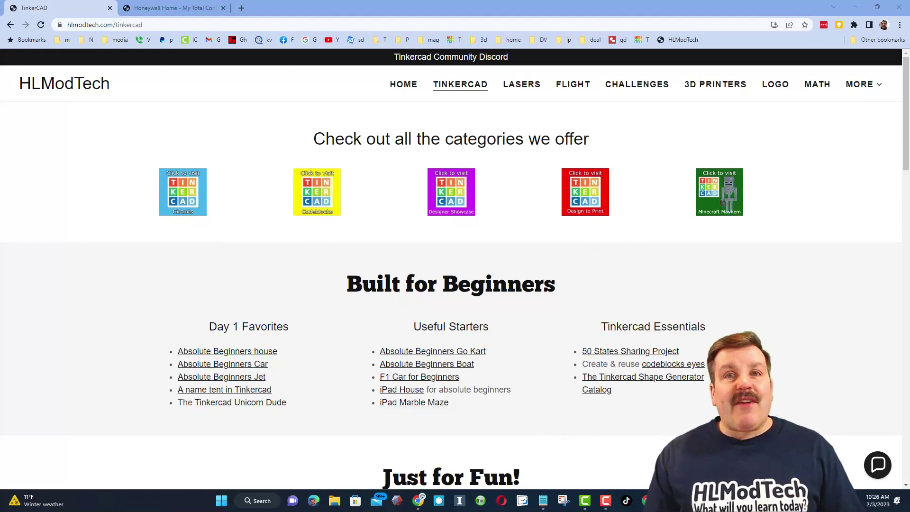
Look at the HLModTech site's contact chat and the Tinkercad Community Discord invitation page.
{"action": "left_click", "coordinate": [885, 466]}
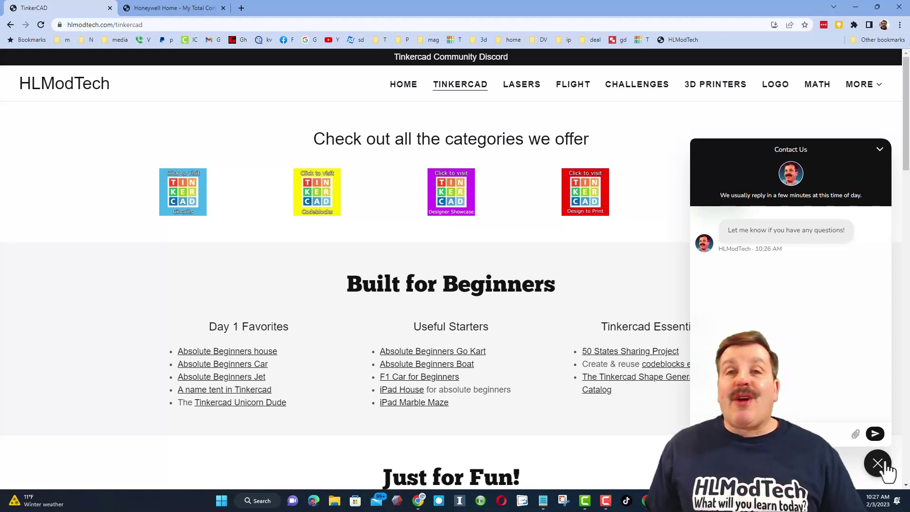
{"action": "left_click", "coordinate": [878, 463]}
{"action": "mouse_move", "coordinate": [564, 38]}
{"action": "left_mouse_down"}
{"action": "mouse_move", "coordinate": [346, 79]}
{"action": "mouse_move", "coordinate": [479, 38]}
{"action": "left_mouse_up"}
{"action": "left_click", "coordinate": [450, 56]}
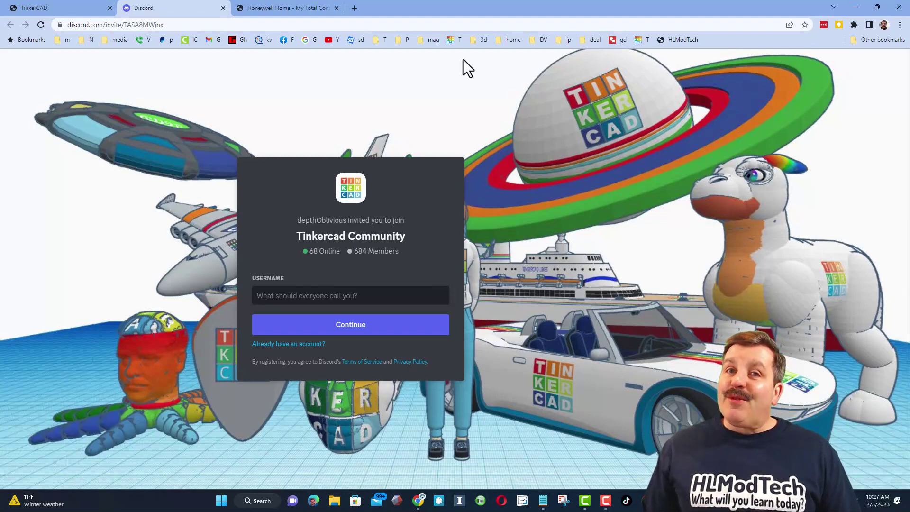
{"action": "key", "text": "ctrl+shift+Tab"}
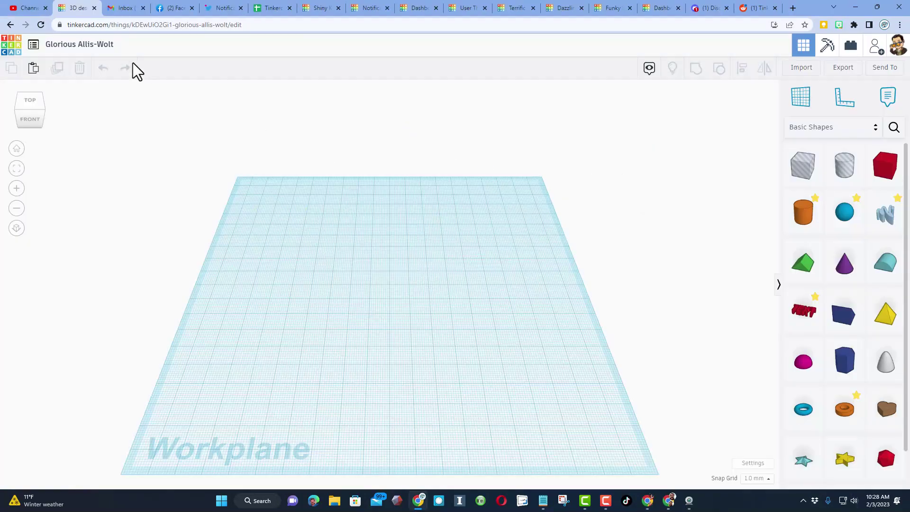
Rename the design as "pyramid mdh".
{"action": "left_click", "coordinate": [102, 46]}
{"action": "type", "text": "p"}
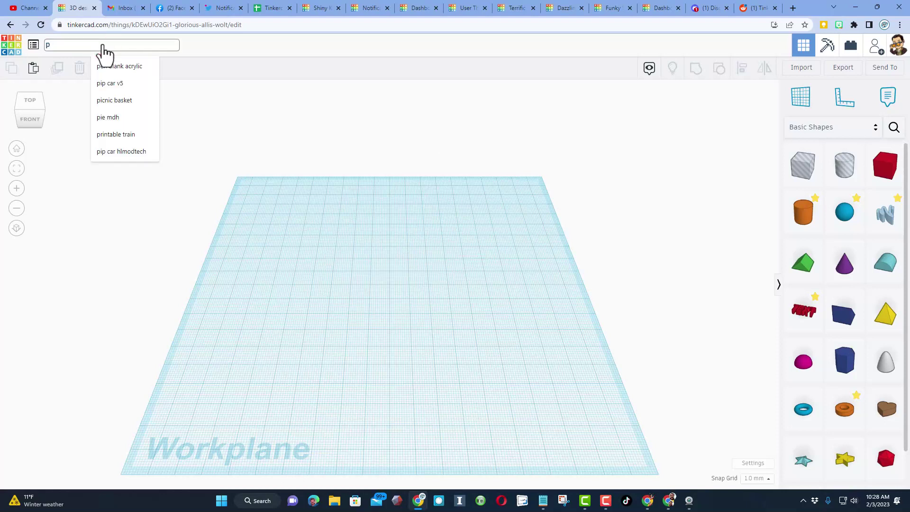
{"action": "type", "text": "yramid mdh"}
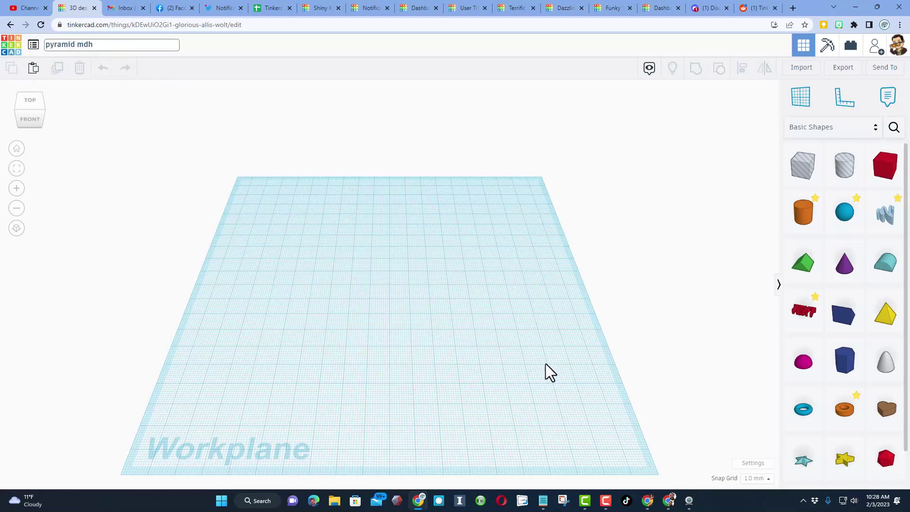
Place a pyramid on the workplane and scale it proportionally to a height of 50 mm.
{"action": "right_click_drag", "start_coordinate": [467, 305], "coordinate": [456, 298]}
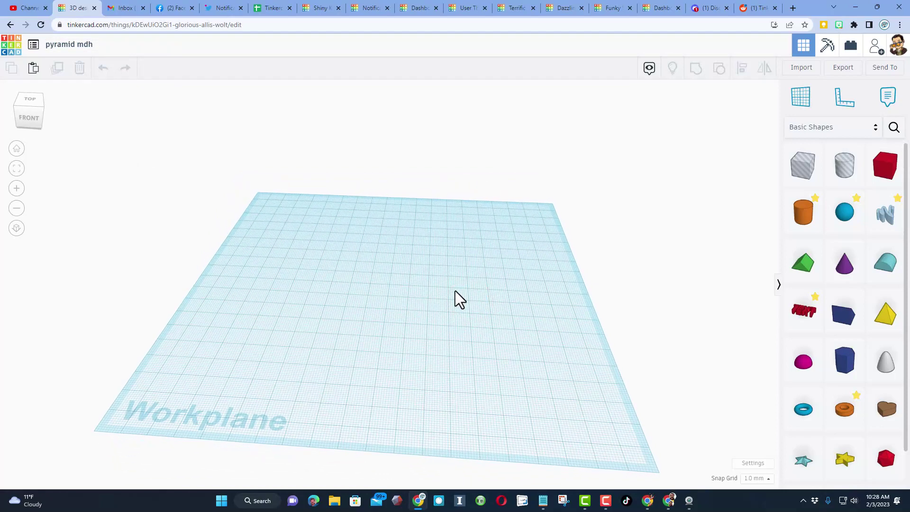
{"action": "left_click_drag", "start_coordinate": [899, 325], "coordinate": [353, 279]}
{"action": "right_click_drag", "start_coordinate": [370, 294], "coordinate": [374, 287]}
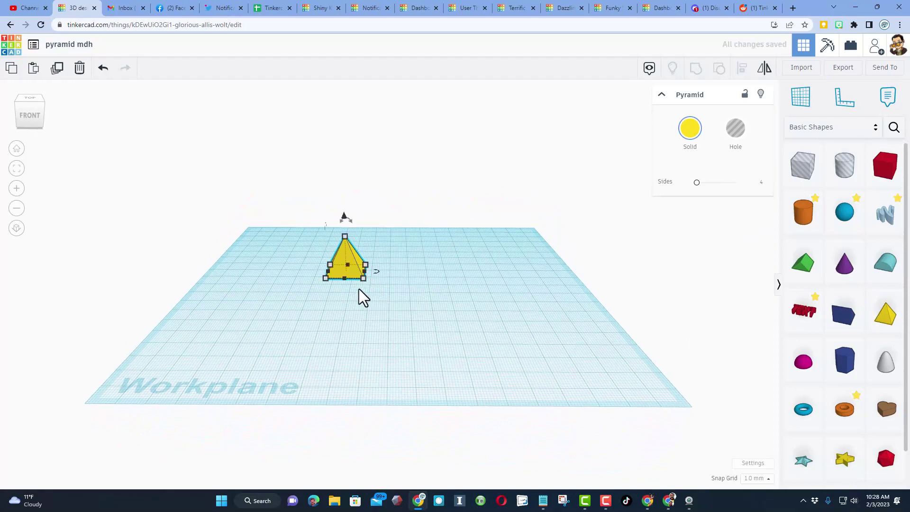
{"action": "right_click_drag", "start_coordinate": [393, 255], "coordinate": [340, 321]}
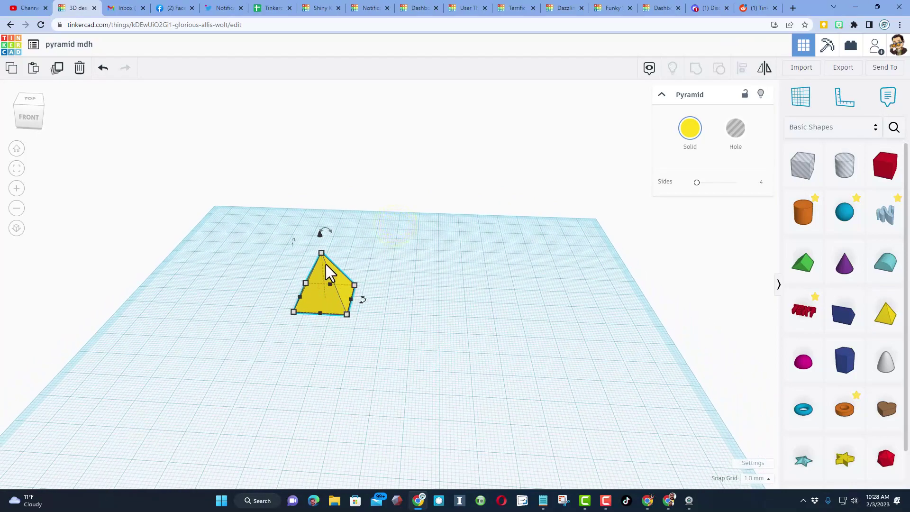
{"action": "left_click_drag", "start_coordinate": [323, 256], "coordinate": [319, 157], "text": "shift"}
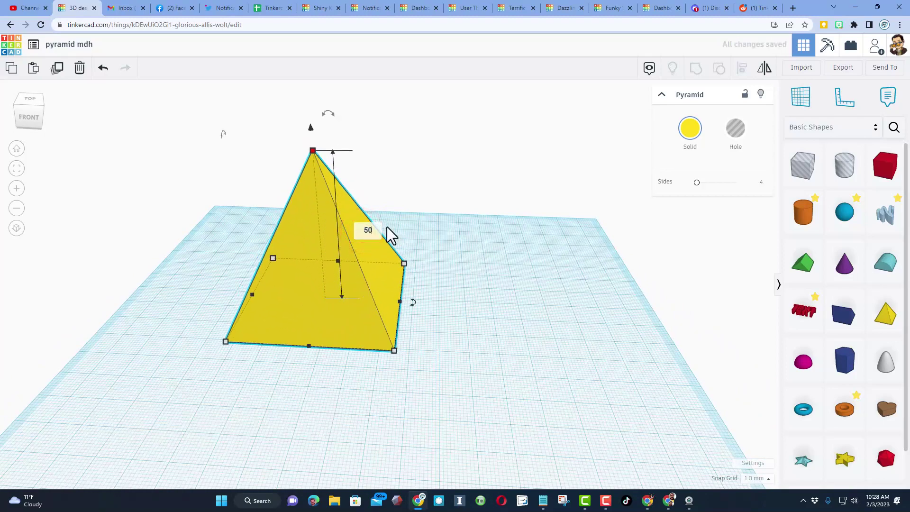
{"action": "key", "text": "Return"}
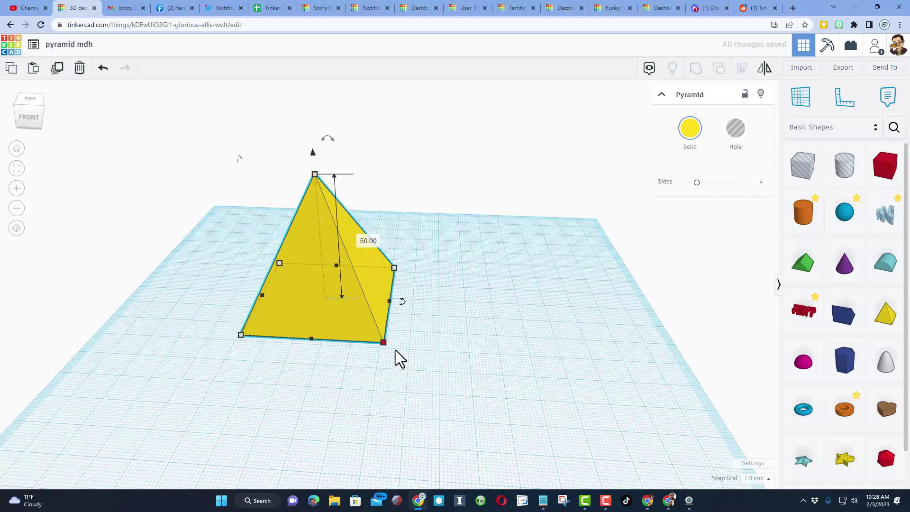
{"action": "left_click", "coordinate": [302, 384]}
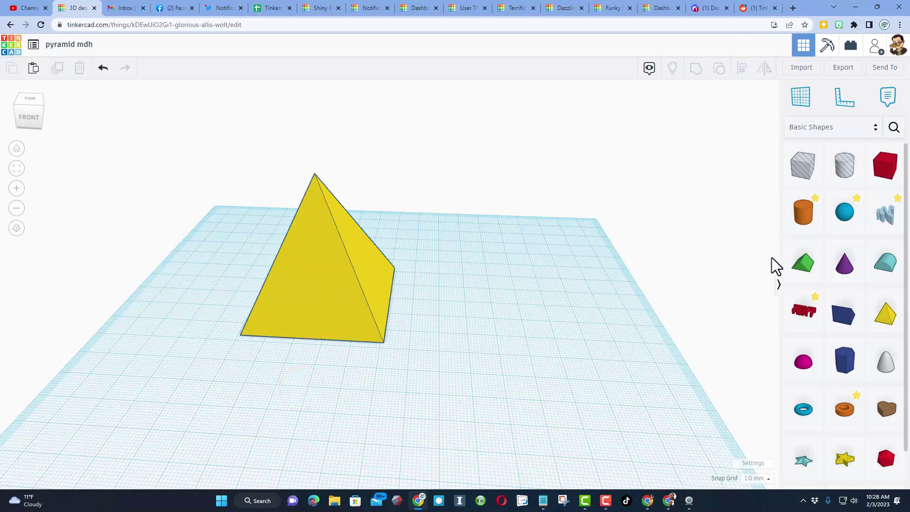
Add a Roof shape beside the pyramid, sized 40 mm wide, about 58 mm long and 40 mm high, and make it a hole.
{"action": "left_click_drag", "start_coordinate": [800, 280], "coordinate": [455, 309]}
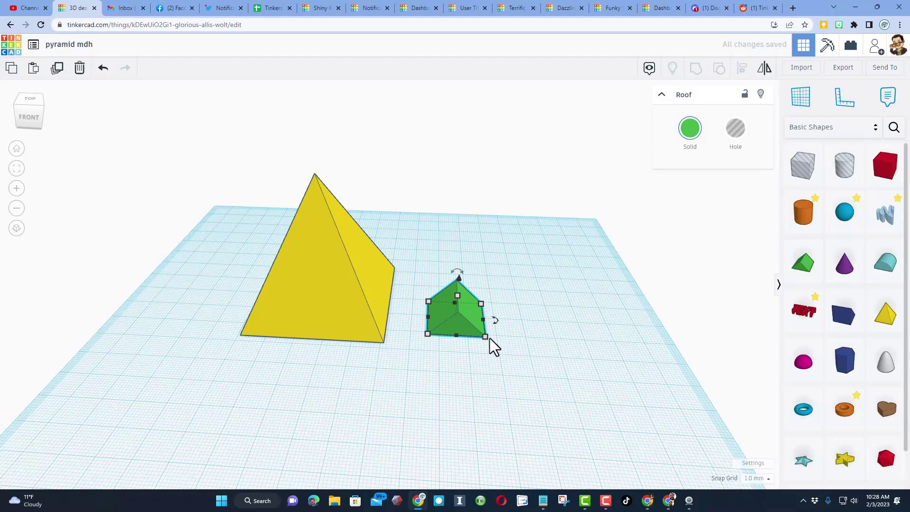
{"action": "left_click_drag", "start_coordinate": [485, 337], "coordinate": [569, 417]}
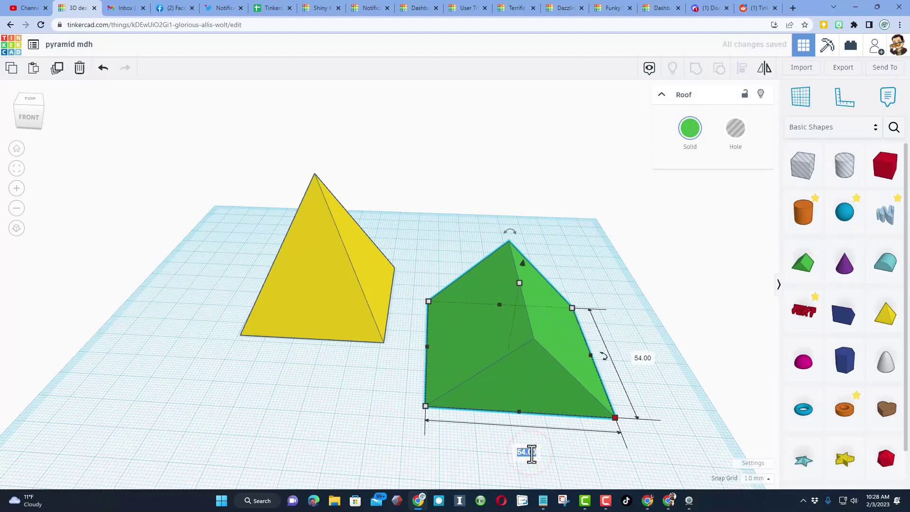
{"action": "key", "text": "Return"}
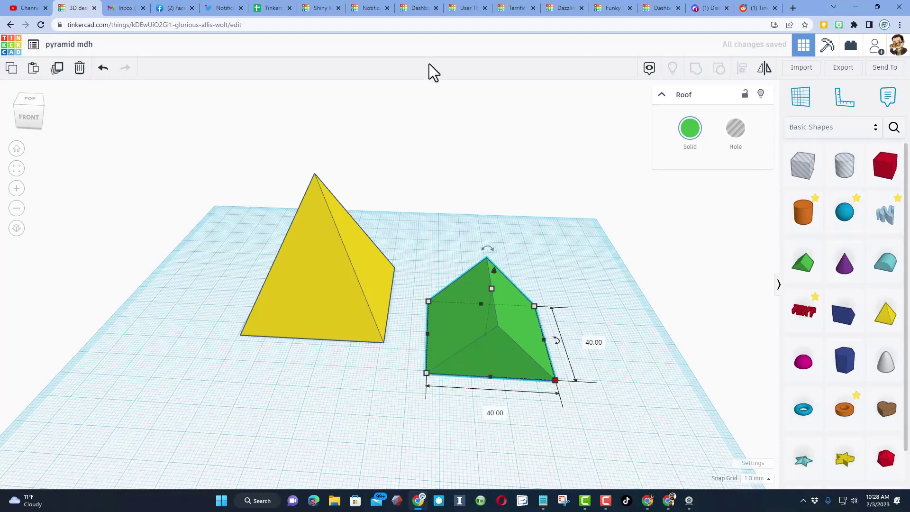
{"action": "left_click_drag", "start_coordinate": [491, 291], "coordinate": [497, 186]}
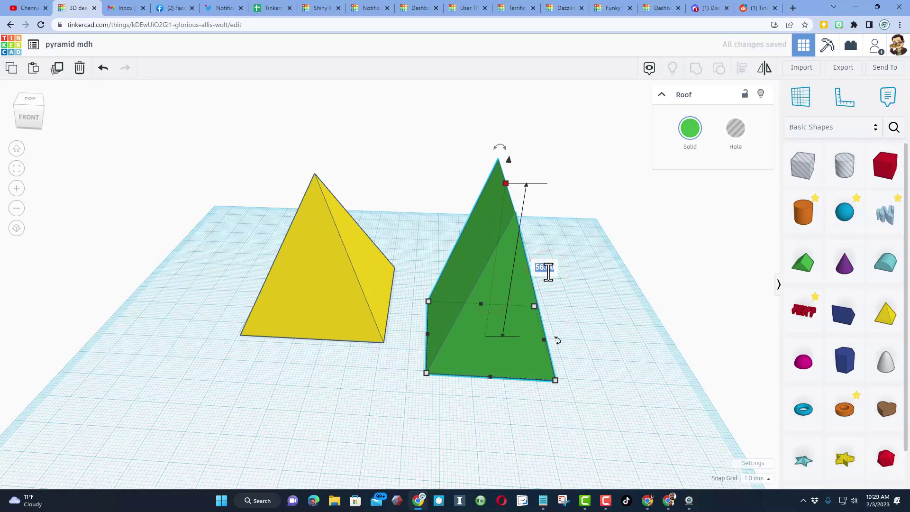
{"action": "key", "text": "Return"}
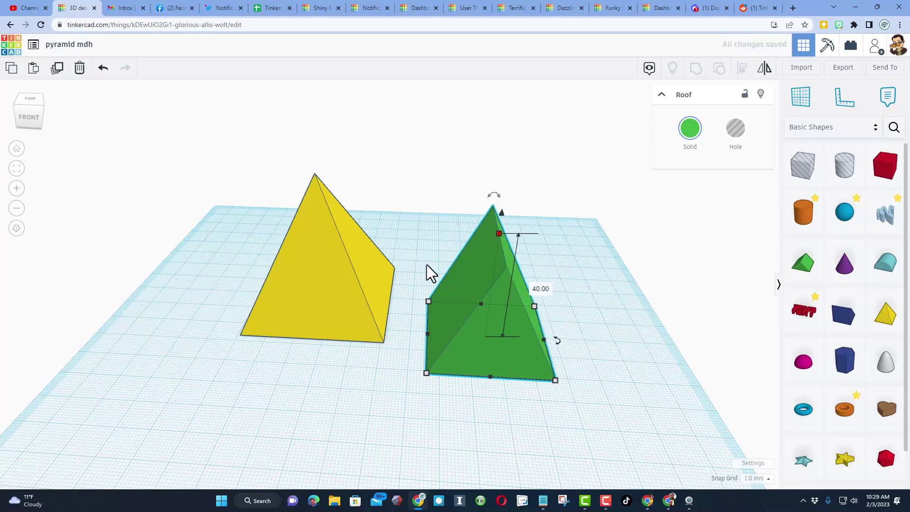
{"action": "left_click_drag", "start_coordinate": [490, 379], "coordinate": [496, 422]}
{"action": "left_click", "coordinate": [736, 135]}
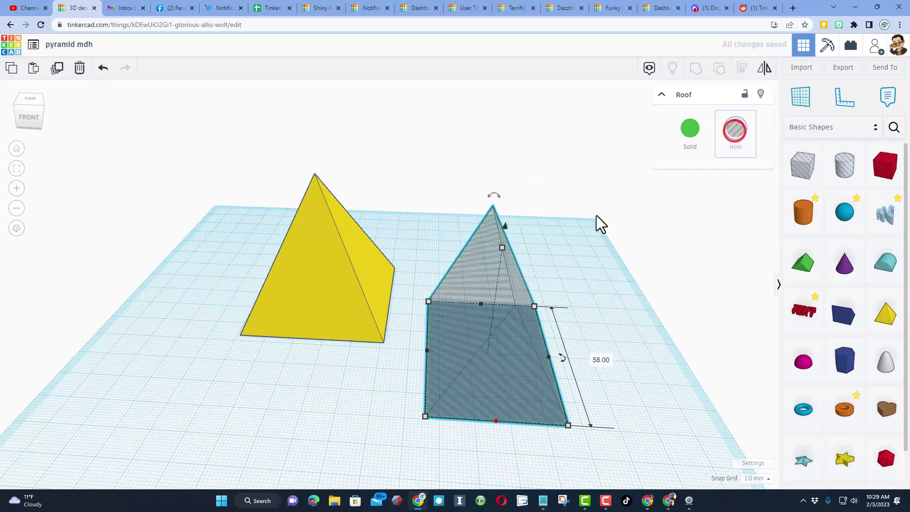
Duplicate the roof hole in place and rotate the copy so it lies perpendicular to the original.
{"action": "left_click", "coordinate": [470, 256]}
{"action": "key", "text": "ctrl+d"}
{"action": "left_click_drag", "start_coordinate": [424, 209], "coordinate": [498, 367]}
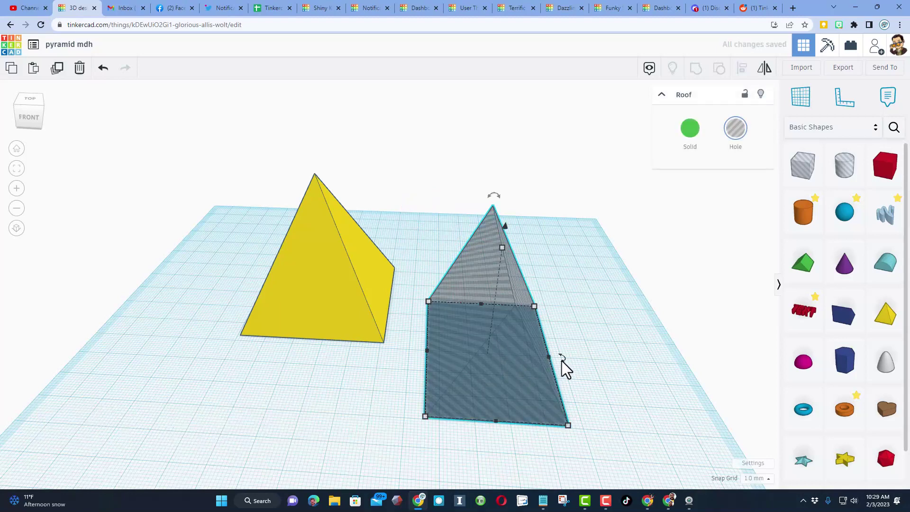
{"action": "left_click_drag", "start_coordinate": [562, 361], "coordinate": [484, 400], "text": "shift"}
{"action": "left_click", "coordinate": [674, 287]}
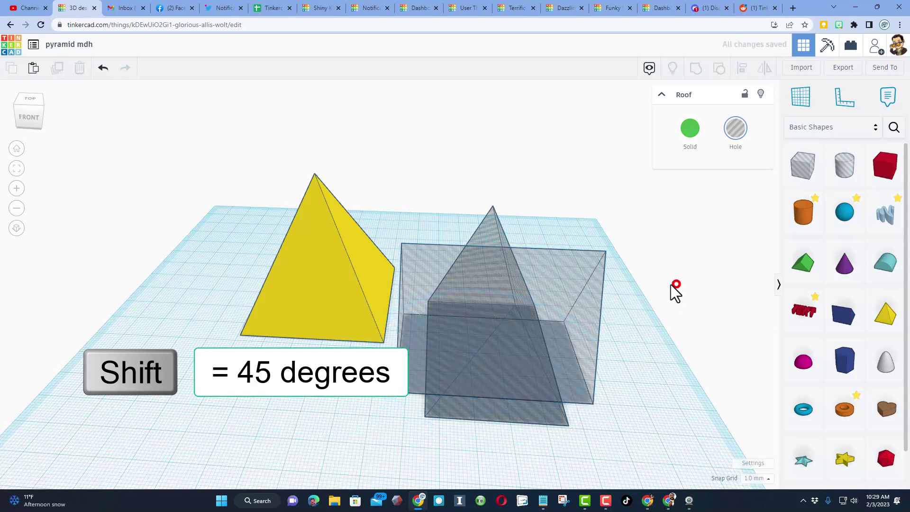
Center both roof holes on the yellow pyramid along all three axes, using it as the alignment anchor, and group all three shapes.
{"action": "scroll", "coordinate": [243, 209], "scroll_direction": "down", "scroll_amount": 2}
{"action": "left_click_drag", "start_coordinate": [169, 165], "coordinate": [576, 388]}
{"action": "left_click", "coordinate": [742, 75]}
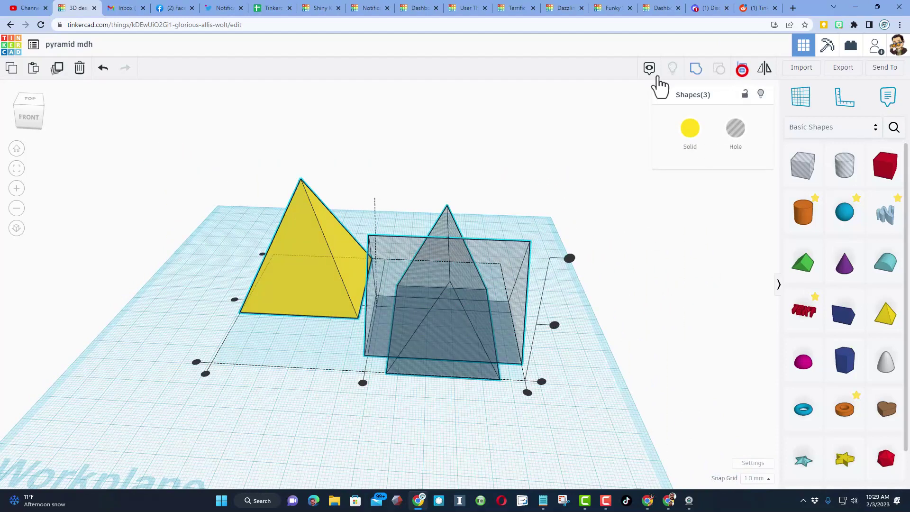
{"action": "left_click", "coordinate": [318, 270]}
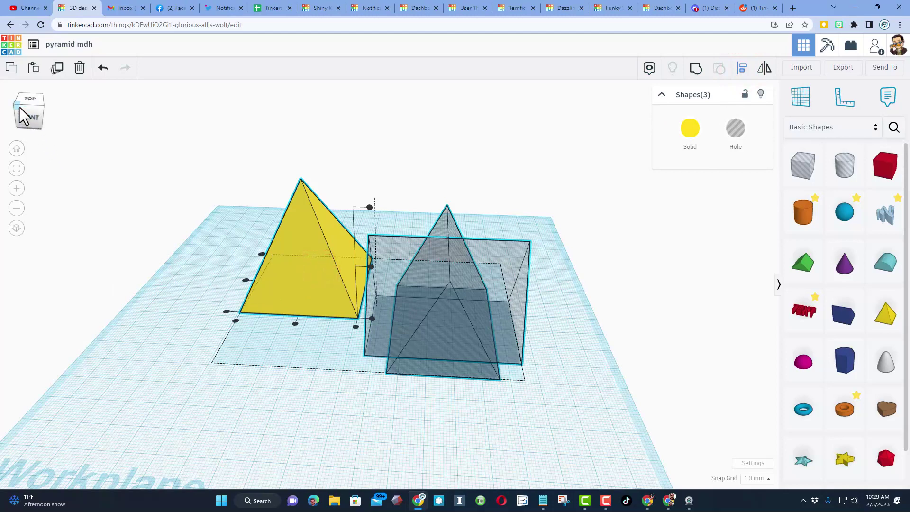
{"action": "left_click_drag", "start_coordinate": [21, 116], "coordinate": [309, 433]}
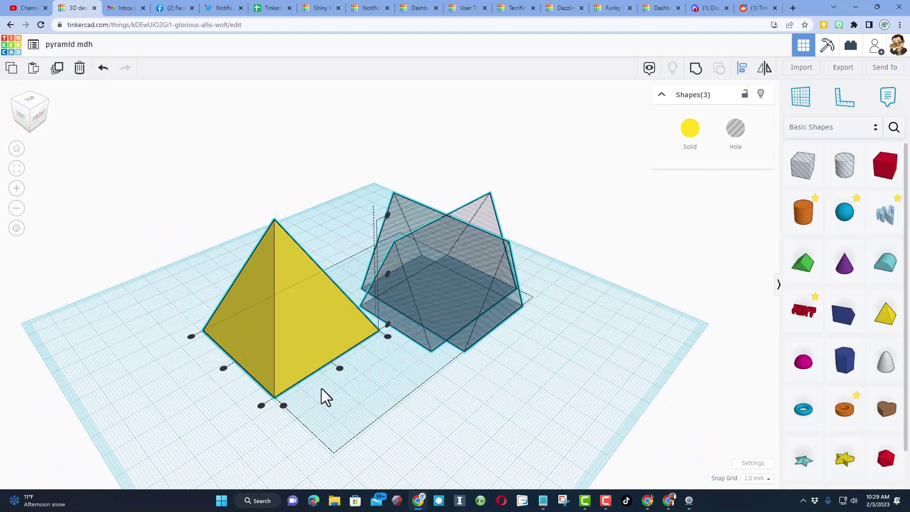
{"action": "left_click", "coordinate": [340, 368]}
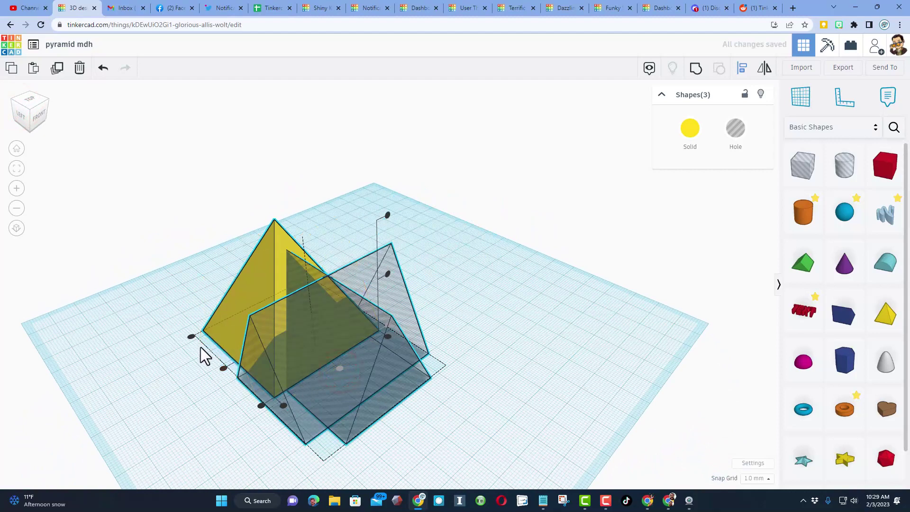
{"action": "left_click", "coordinate": [223, 369]}
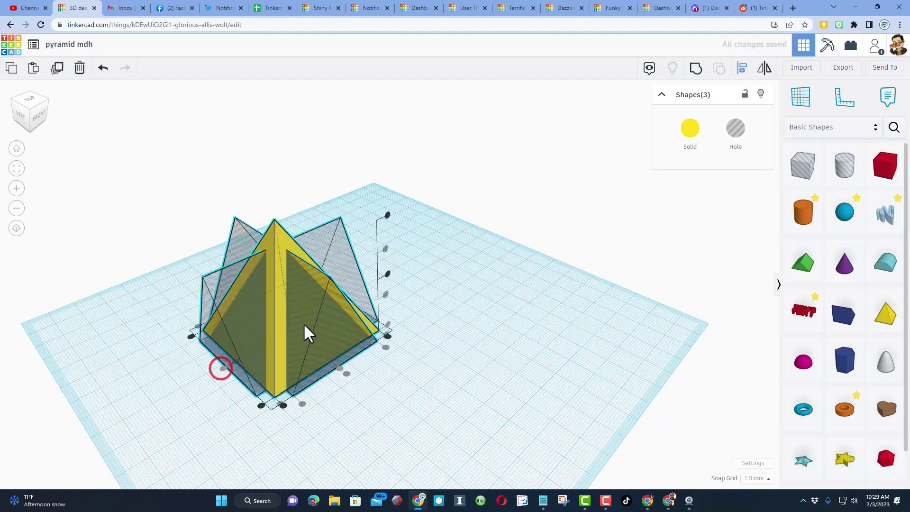
{"action": "left_click", "coordinate": [387, 275]}
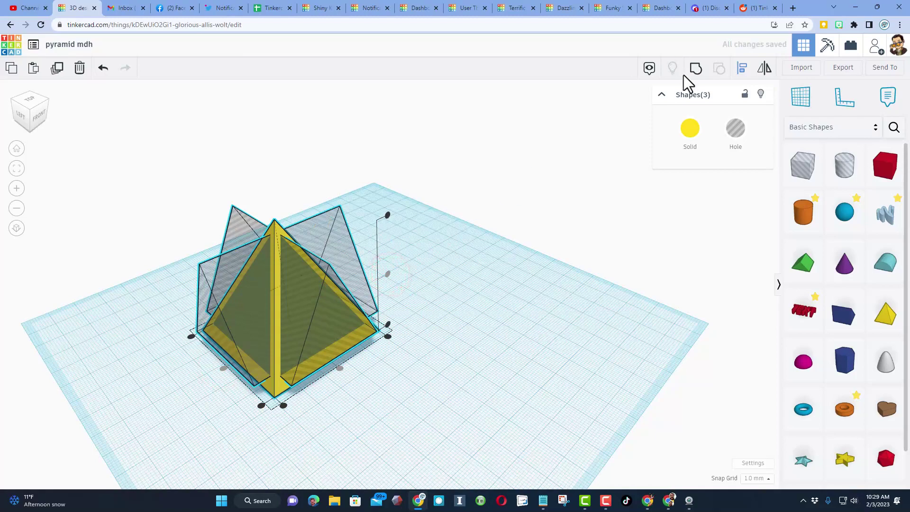
{"action": "left_click", "coordinate": [697, 70]}
Duplicate the open pyramid frame and place the copy beside the original.
{"action": "right_click_drag", "start_coordinate": [482, 299], "coordinate": [387, 286]}
{"action": "right_click_drag", "start_coordinate": [260, 385], "coordinate": [334, 298]}
{"action": "key", "text": "ctrl+d"}
{"action": "left_click", "coordinate": [325, 294]}
{"action": "left_click_drag", "start_coordinate": [321, 305], "coordinate": [535, 313]}
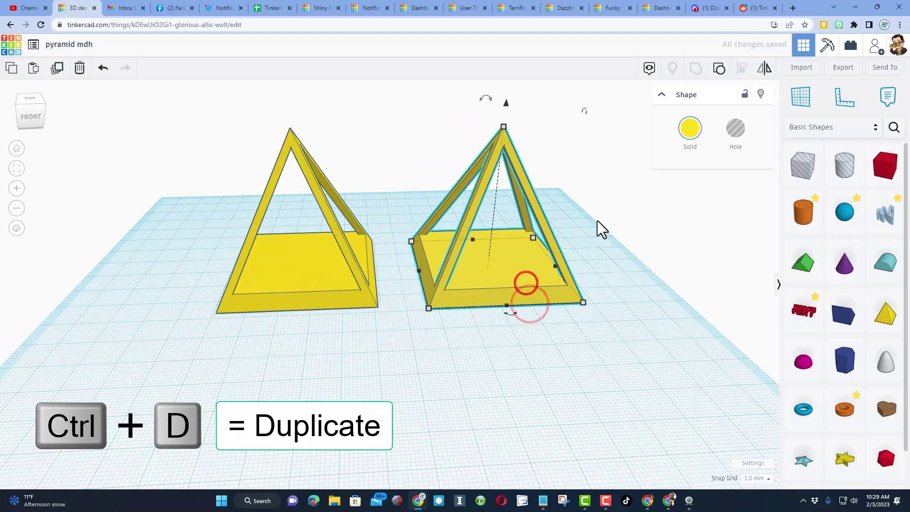
Ungroup the duplicated pyramid frame back into its solid pyramid and two roof holes.
{"action": "left_click", "coordinate": [601, 263]}
{"action": "left_click", "coordinate": [566, 301]}
{"action": "key", "text": "ctrl+shift+g"}
{"action": "left_click", "coordinate": [719, 67]}
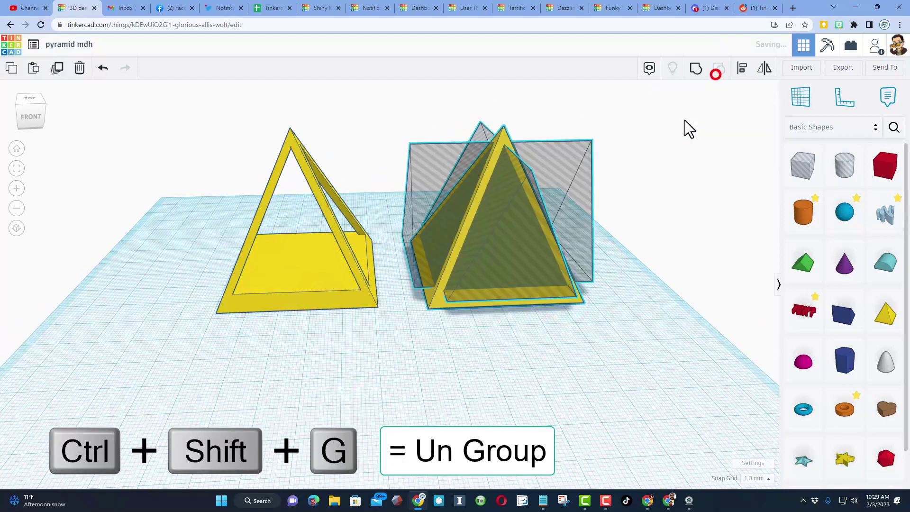
{"action": "left_click", "coordinate": [587, 351]}
{"action": "left_click", "coordinate": [410, 190]}
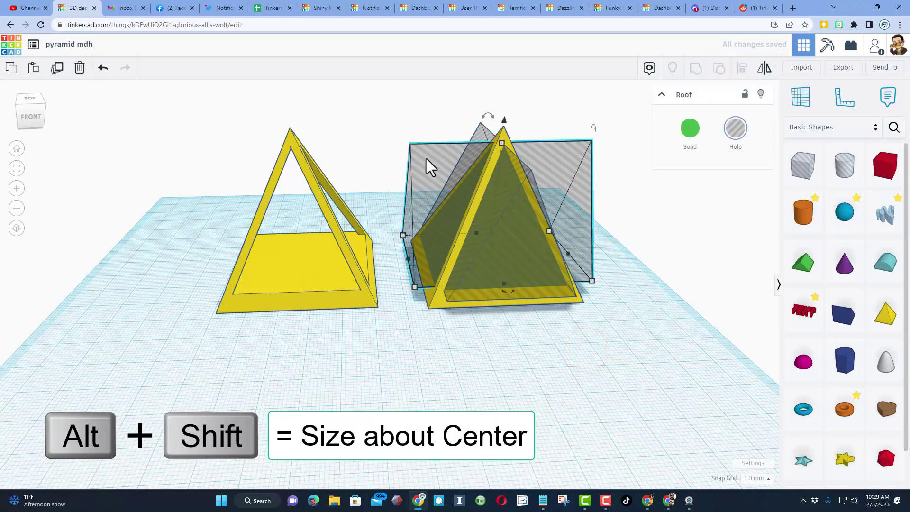
{"action": "left_click_drag", "start_coordinate": [505, 143], "coordinate": [505, 162], "text": "alt+shift"}
{"action": "key", "text": "ctrl+z"}
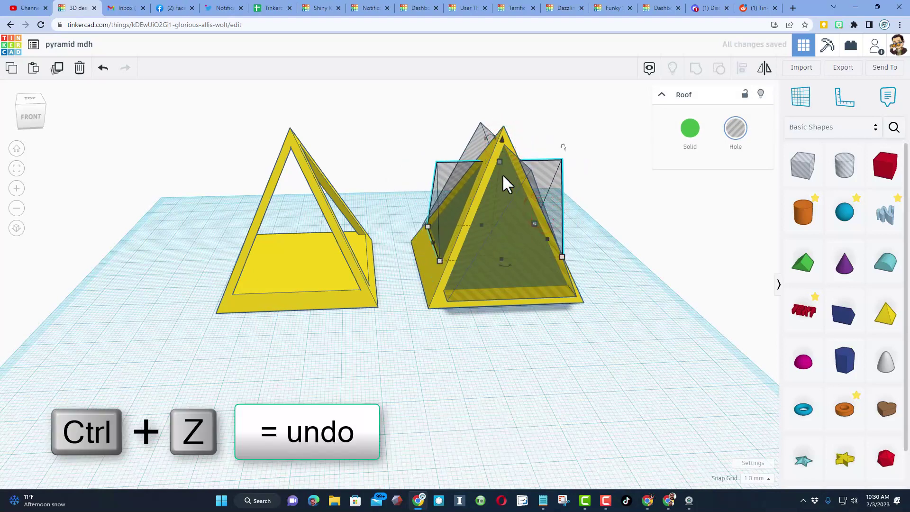
{"action": "key", "text": "ctrl+z"}
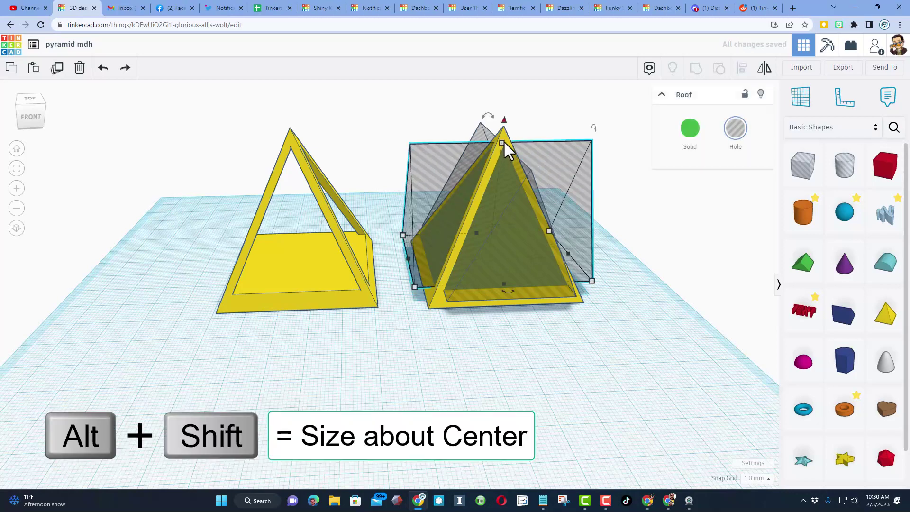
Scale each roof hole of the second pyramid proportionally about its center to a height of 30 mm.
{"action": "left_click_drag", "start_coordinate": [503, 151], "coordinate": [542, 208], "text": "alt+shift"}
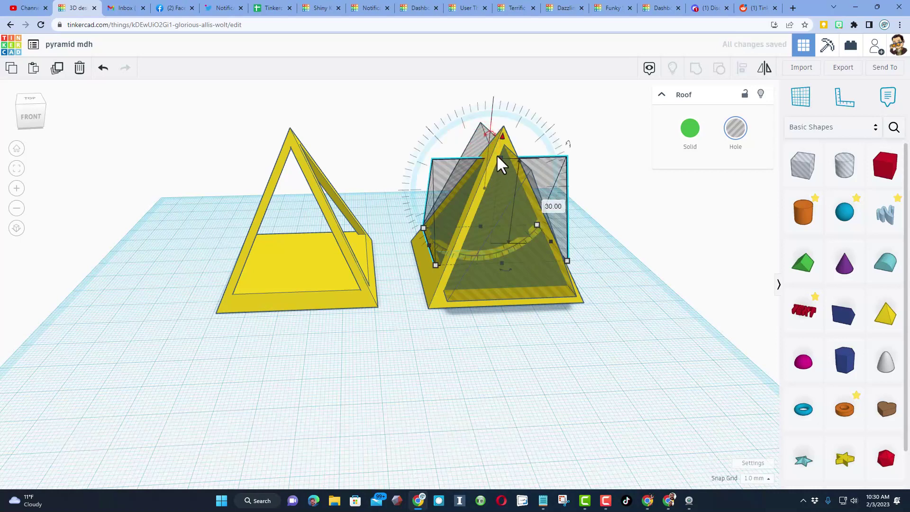
{"action": "right_click_drag", "start_coordinate": [359, 120], "coordinate": [330, 152]}
{"action": "left_click", "coordinate": [325, 143]}
{"action": "left_click", "coordinate": [363, 143]}
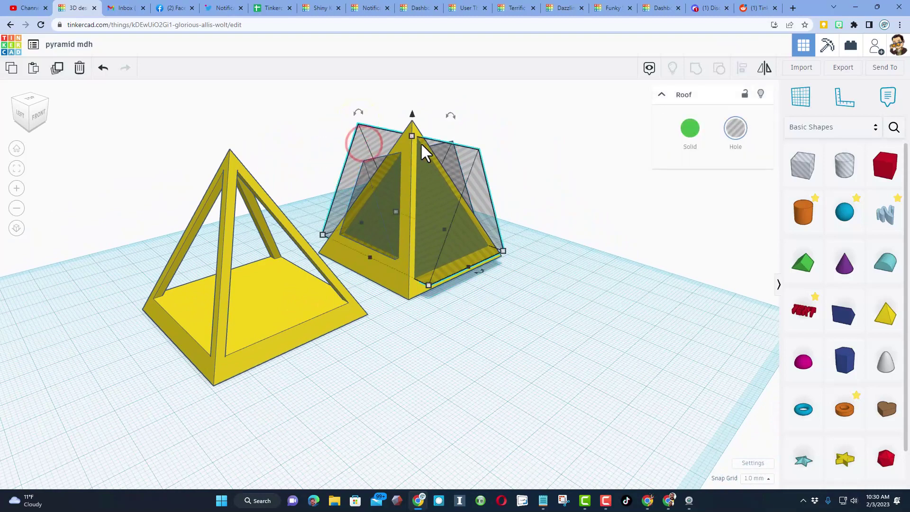
{"action": "left_click_drag", "start_coordinate": [413, 137], "coordinate": [446, 178], "text": "alt+shift"}
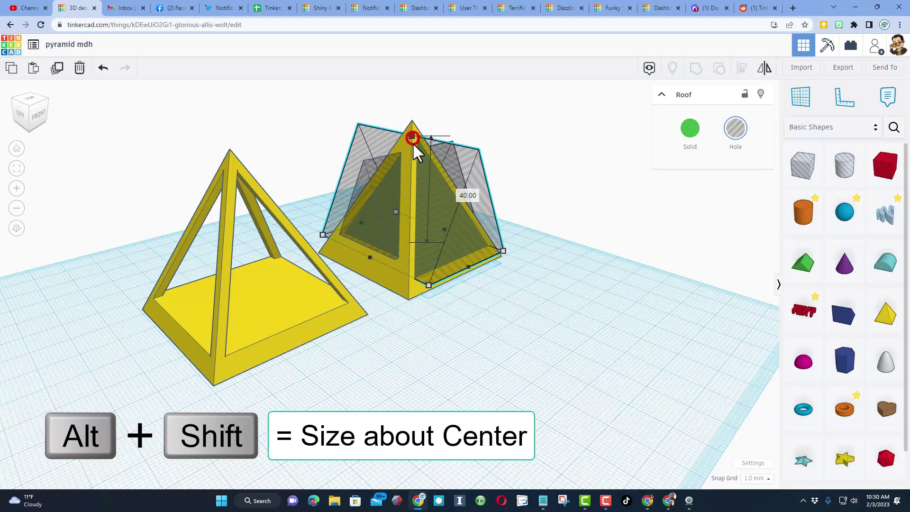
{"action": "left_click_drag", "start_coordinate": [412, 138], "coordinate": [440, 182], "text": "alt+shift"}
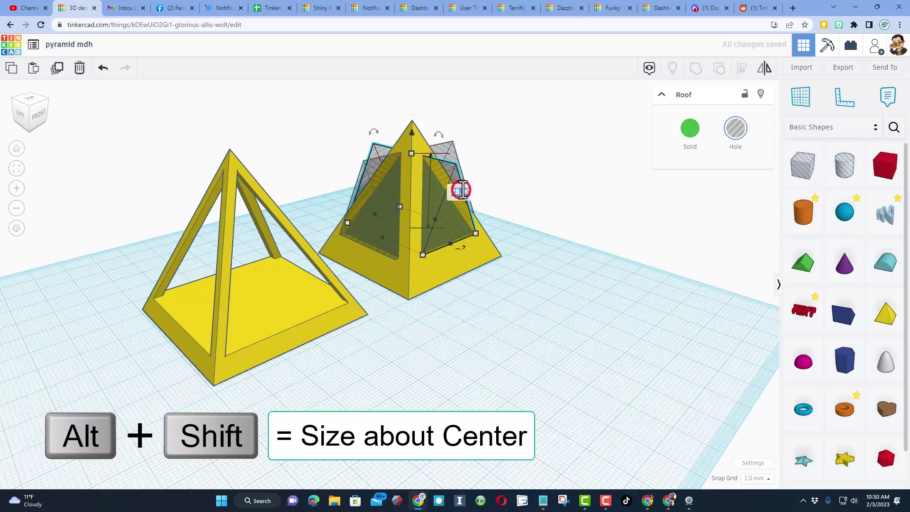
{"action": "key", "text": "Return"}
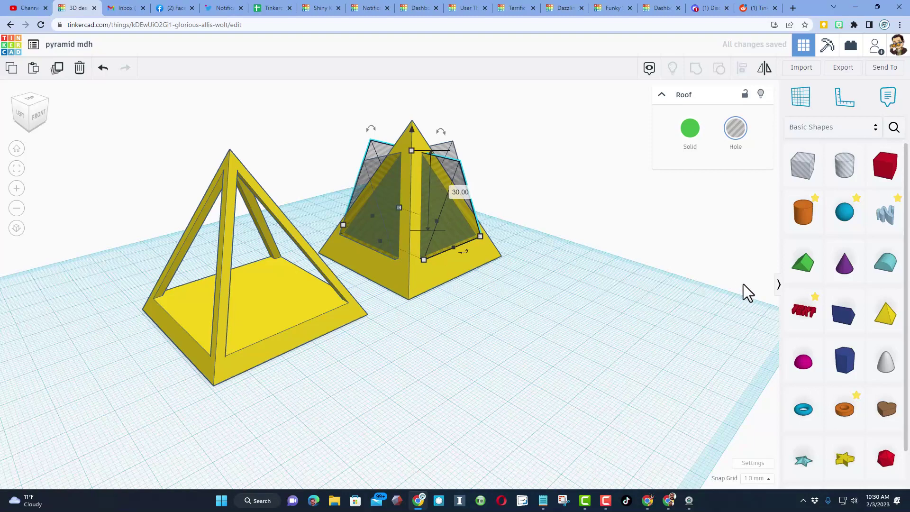
Group the second pyramid with its two roof holes to cut the smaller openings.
{"action": "right_click_drag", "start_coordinate": [748, 291], "coordinate": [607, 262]}
{"action": "left_click", "coordinate": [607, 262]}
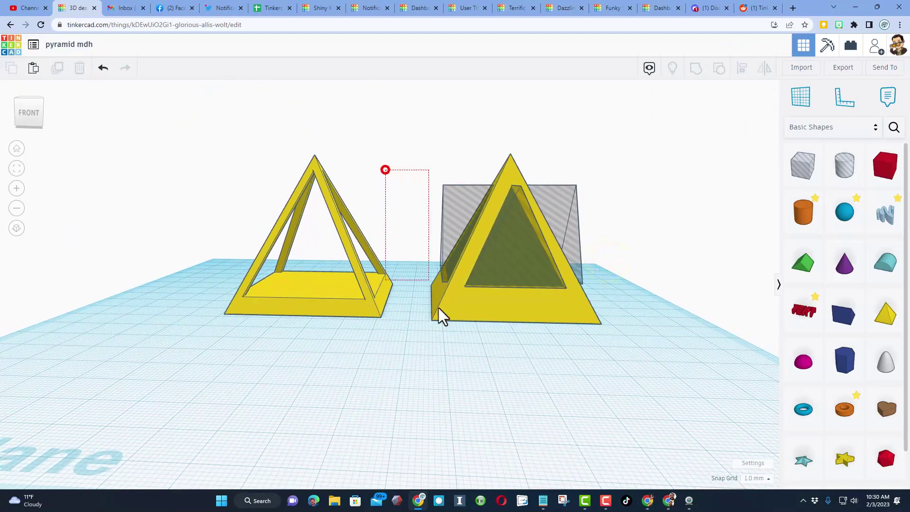
{"action": "left_click_drag", "start_coordinate": [386, 168], "coordinate": [522, 124]}
{"action": "left_click", "coordinate": [493, 132]}
{"action": "left_click_drag", "start_coordinate": [475, 151], "coordinate": [546, 357]}
{"action": "key", "text": "ctrl+g"}
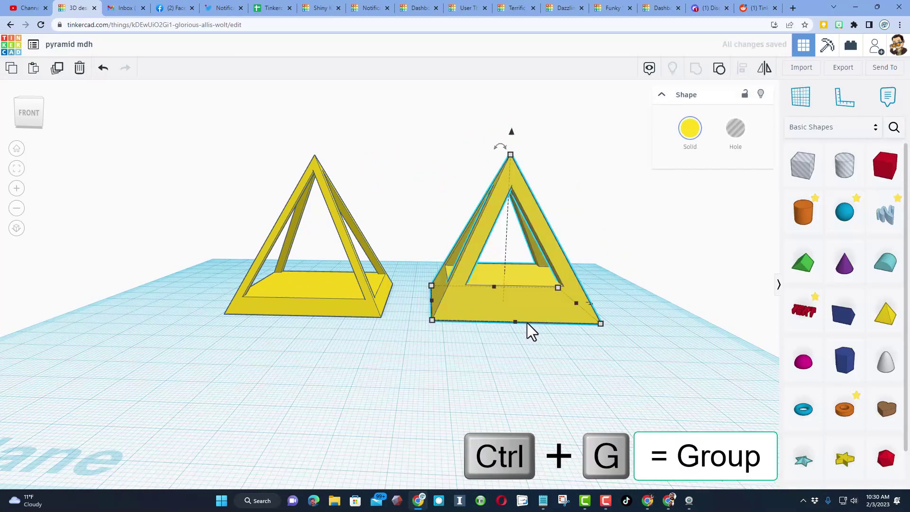
{"action": "right_click_drag", "start_coordinate": [528, 329], "coordinate": [556, 330]}
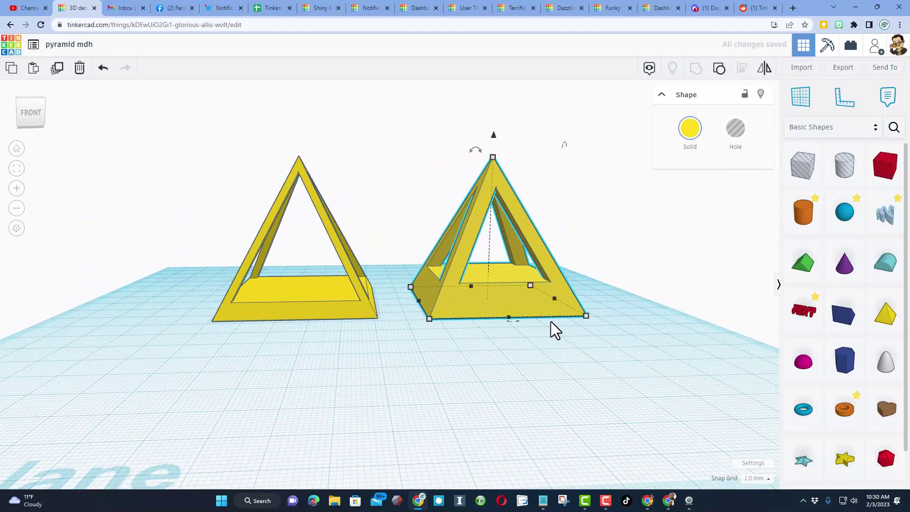
Ungroup the second pyramid frame back into its solid pyramid and two roof holes.
{"action": "left_click", "coordinate": [483, 258]}
{"action": "right_click_drag", "start_coordinate": [534, 279], "coordinate": [508, 271]}
{"action": "left_click", "coordinate": [508, 273]}
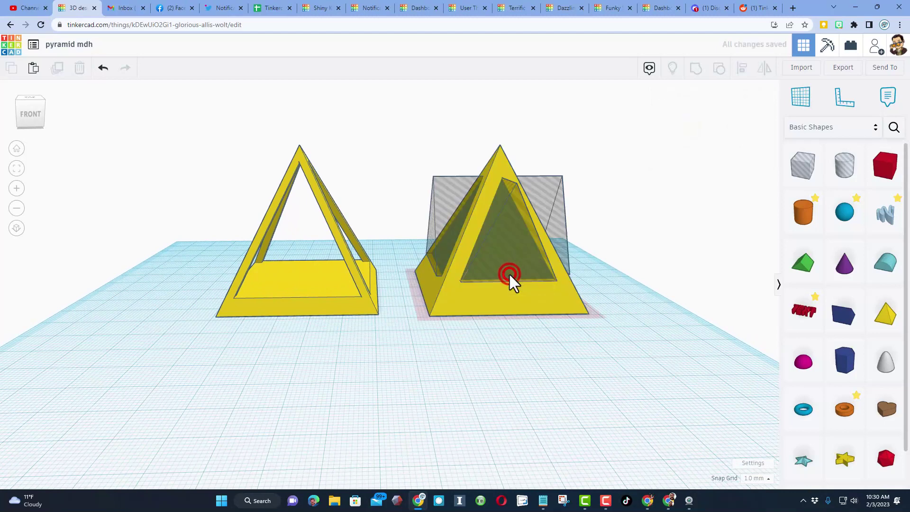
Lower the second pyramid's crosswise roof hole about 4 mm and stretch it upward to a height of 34 mm.
{"action": "left_click", "coordinate": [467, 204]}
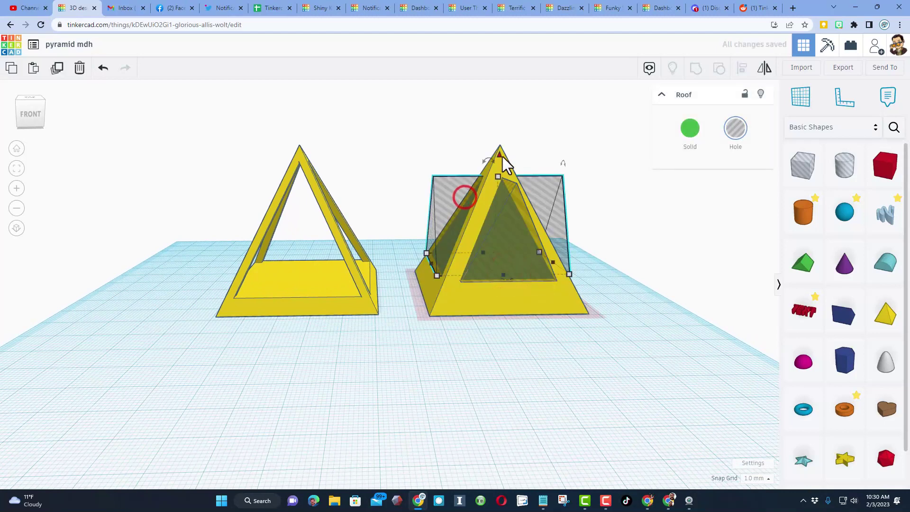
{"action": "left_click", "coordinate": [458, 192]}
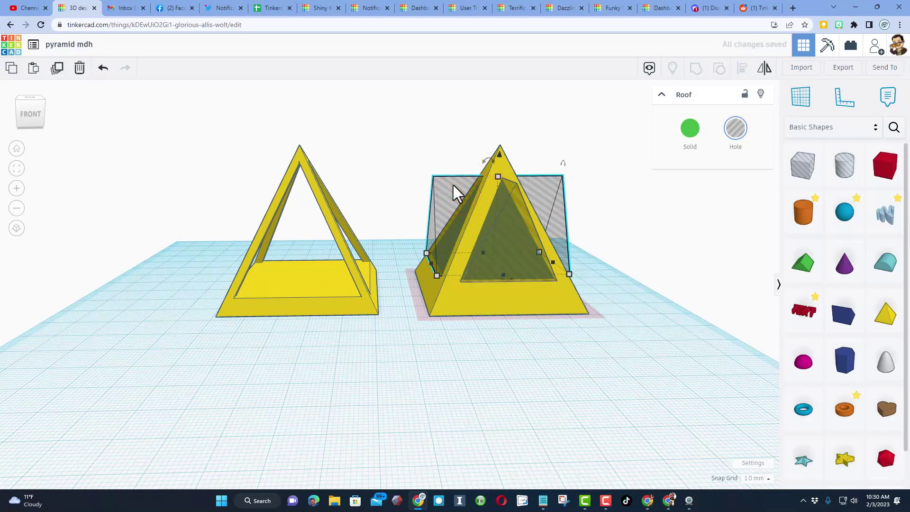
{"action": "key", "text": "ctrl+Down"}
{"action": "key", "text": "ctrl+Down"}
{"action": "key", "text": "ctrl+Down"}
{"action": "key", "text": "ctrl+Down"}
{"action": "key", "text": "ctrl+Down"}
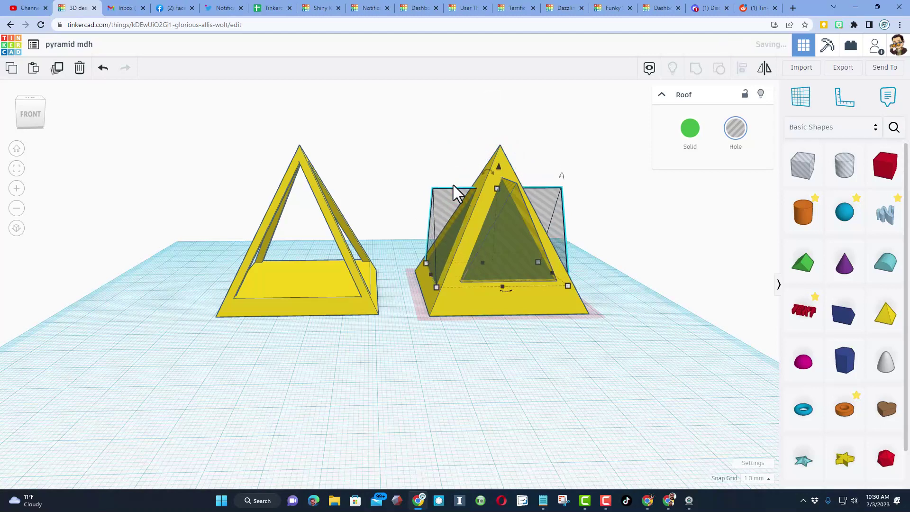
{"action": "left_click_drag", "start_coordinate": [498, 187], "coordinate": [496, 177]}
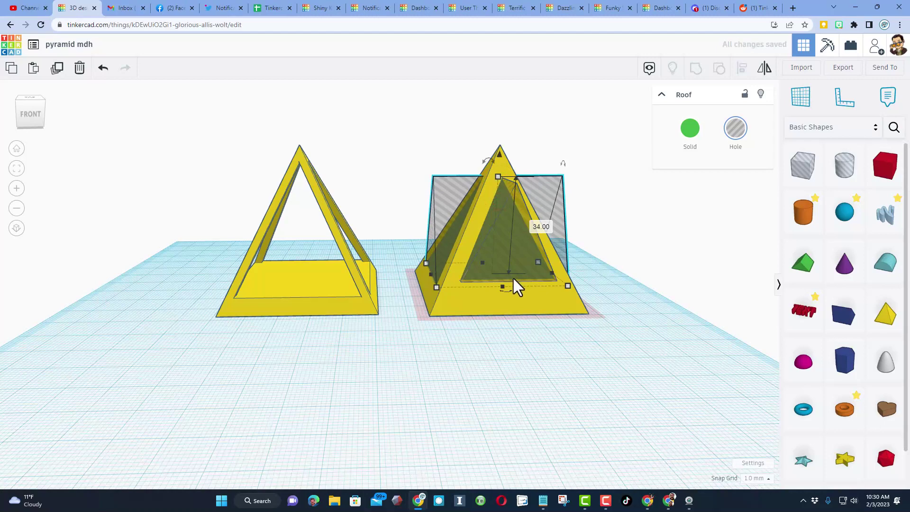
Lower the second pyramid's front-facing roof hole about 4 mm and stretch it upward to a height of 34 mm.
{"action": "left_click", "coordinate": [527, 259]}
{"action": "key", "text": "ctrl+Down"}
{"action": "key", "text": "ctrl+Down"}
{"action": "key", "text": "ctrl+Down"}
{"action": "key", "text": "ctrl+Down"}
{"action": "key", "text": "ctrl+Down"}
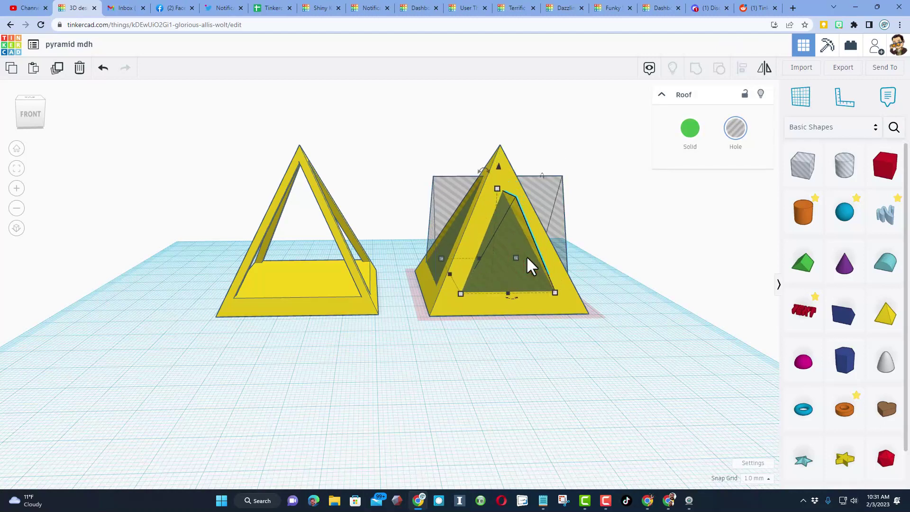
{"action": "left_click_drag", "start_coordinate": [498, 189], "coordinate": [506, 178]}
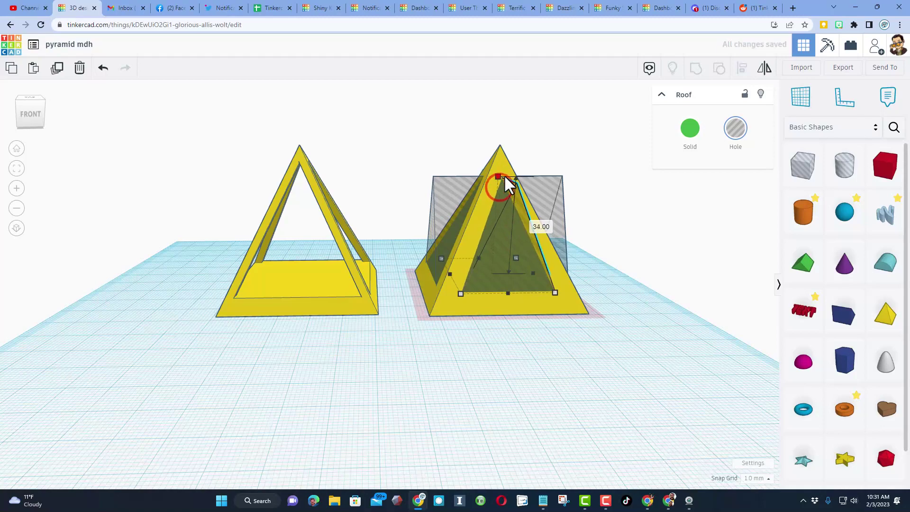
Group the second pyramid with both enlarged roof holes to cut its openings.
{"action": "key", "text": "ctrl+g"}
{"action": "left_click", "coordinate": [677, 401]}
{"action": "right_click_drag", "start_coordinate": [677, 401], "coordinate": [586, 292]}
{"action": "left_click", "coordinate": [579, 282]}
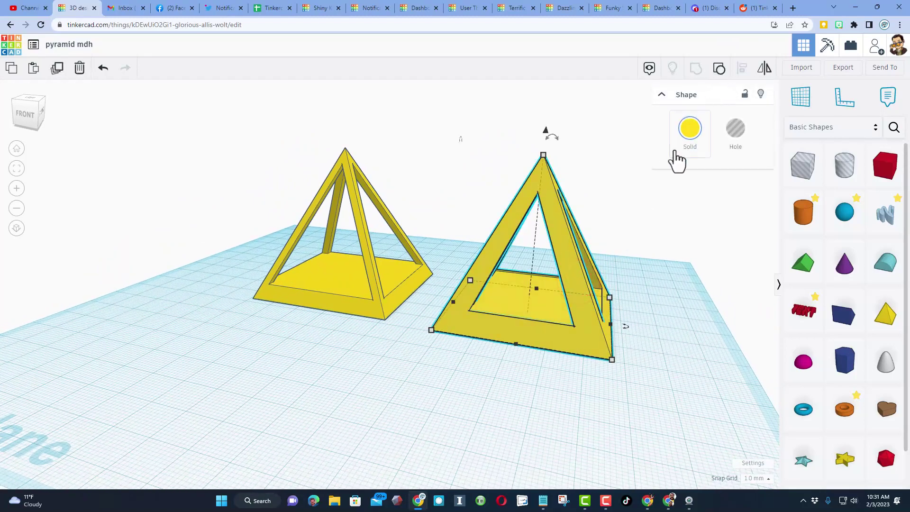
Give the second pyramid frame a darker custom yellow with hex value d6bc24.
{"action": "left_click", "coordinate": [689, 130]}
{"action": "left_click", "coordinate": [740, 174]}
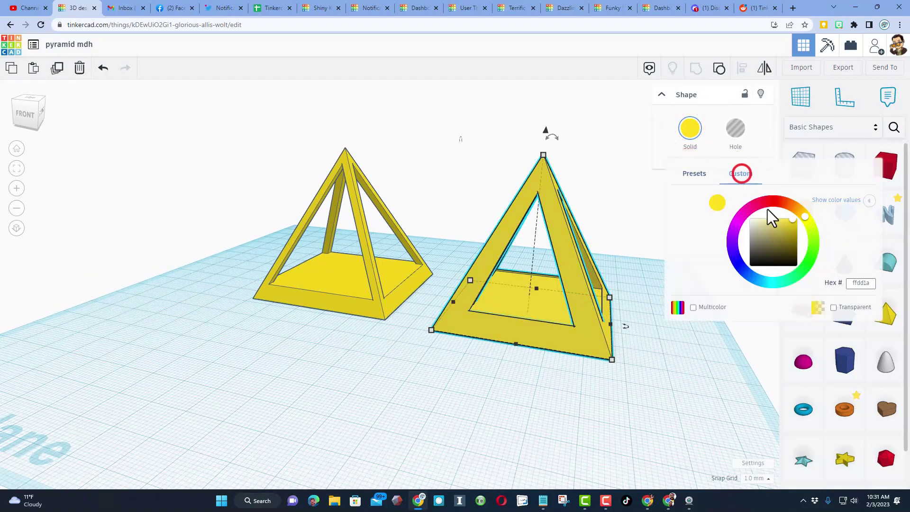
{"action": "mouse_move", "coordinate": [777, 226]}
{"action": "left_mouse_down"}
{"action": "mouse_move", "coordinate": [794, 234]}
{"action": "mouse_move", "coordinate": [789, 226]}
{"action": "left_mouse_up"}
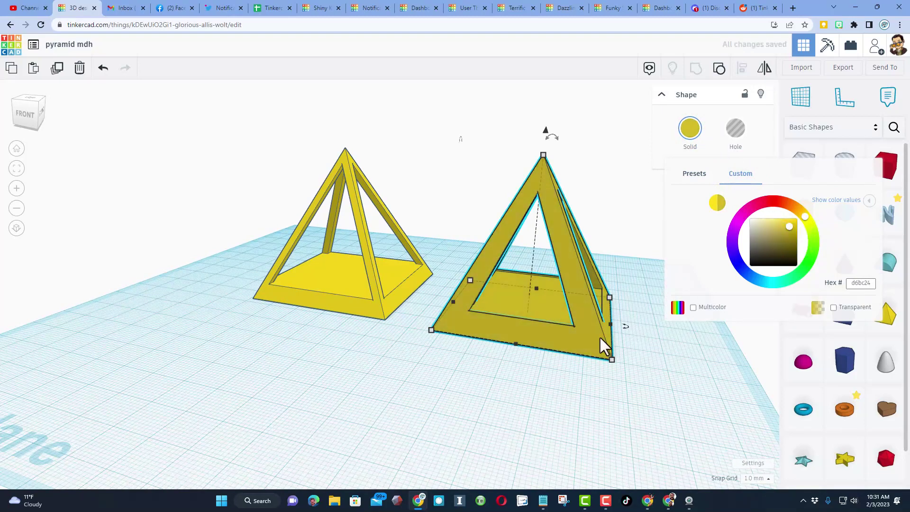
{"action": "left_click", "coordinate": [591, 354]}
{"action": "scroll", "coordinate": [583, 359], "scroll_direction": "up", "scroll_amount": 3}
{"action": "right_click_drag", "start_coordinate": [576, 362], "coordinate": [616, 345]}
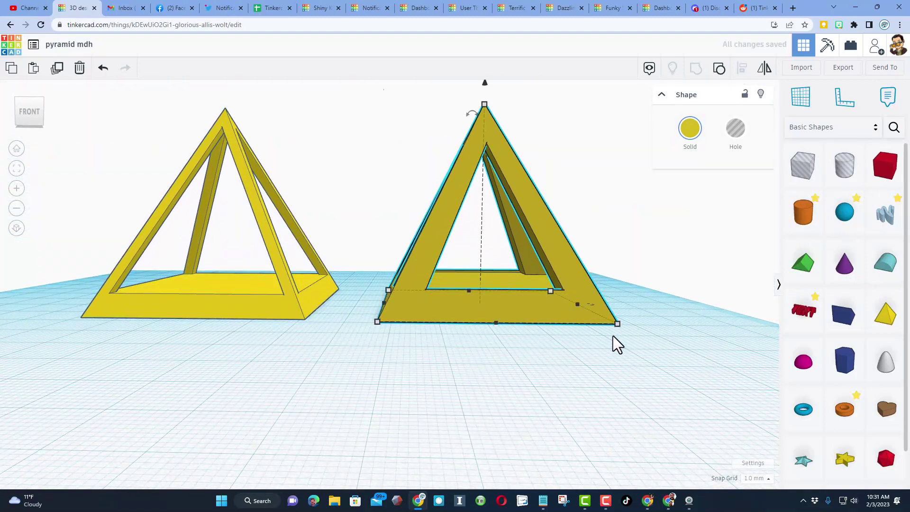
{"action": "scroll", "coordinate": [617, 344], "scroll_direction": "down", "scroll_amount": 3}
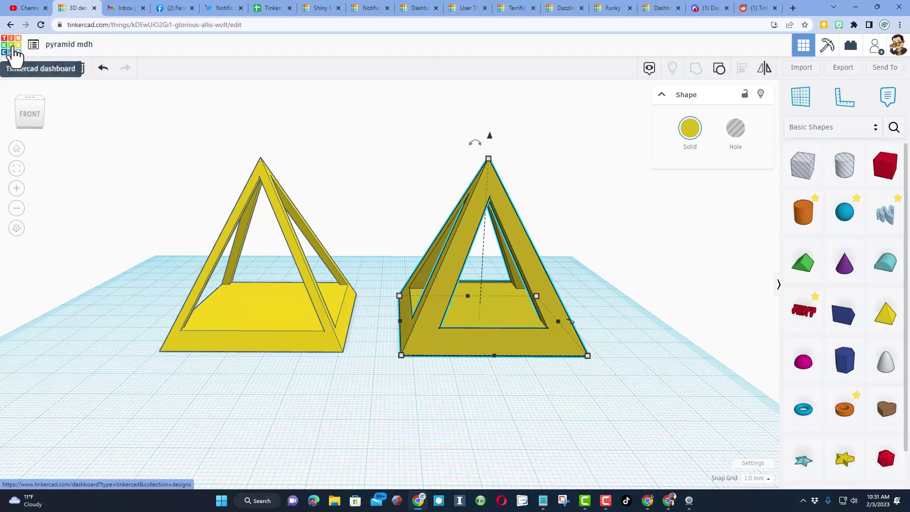
Return to the dashboard and open the design properties of pyramid mdh.
{"action": "left_click", "coordinate": [14, 53]}
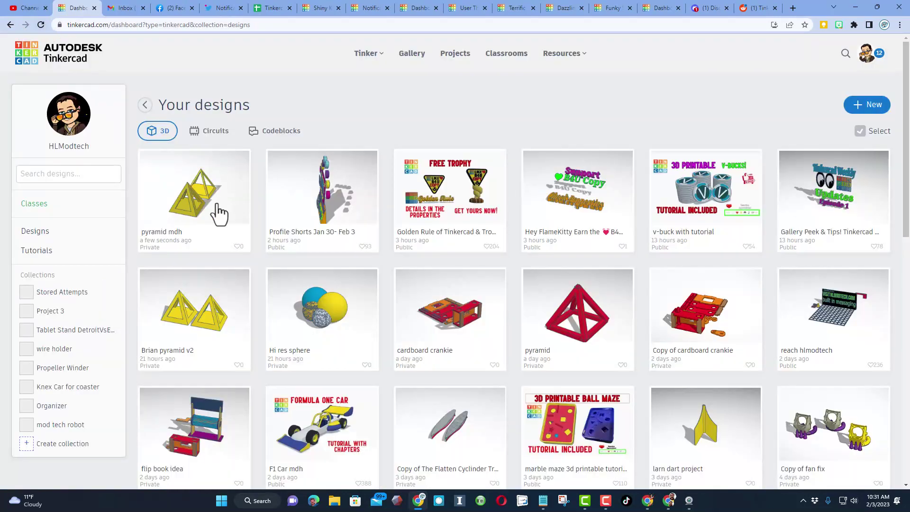
{"action": "left_click", "coordinate": [221, 209]}
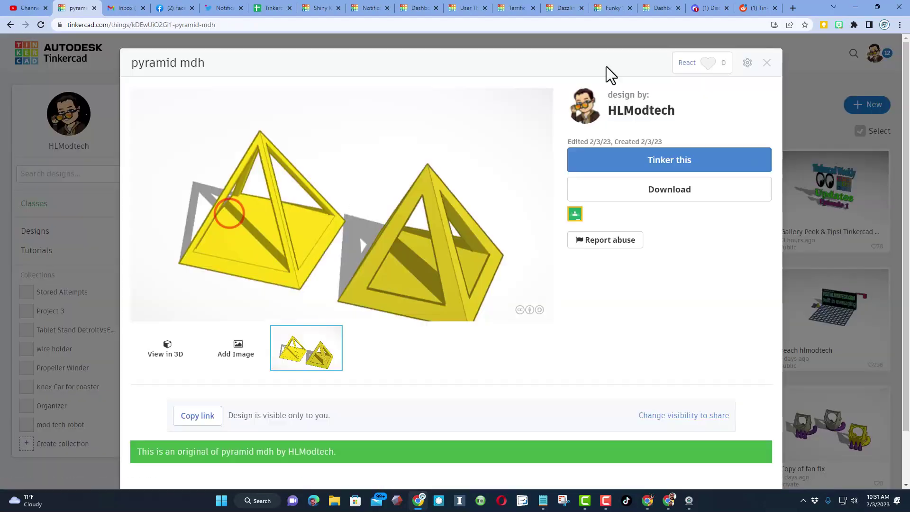
{"action": "left_click", "coordinate": [748, 62]}
{"action": "left_click", "coordinate": [722, 87]}
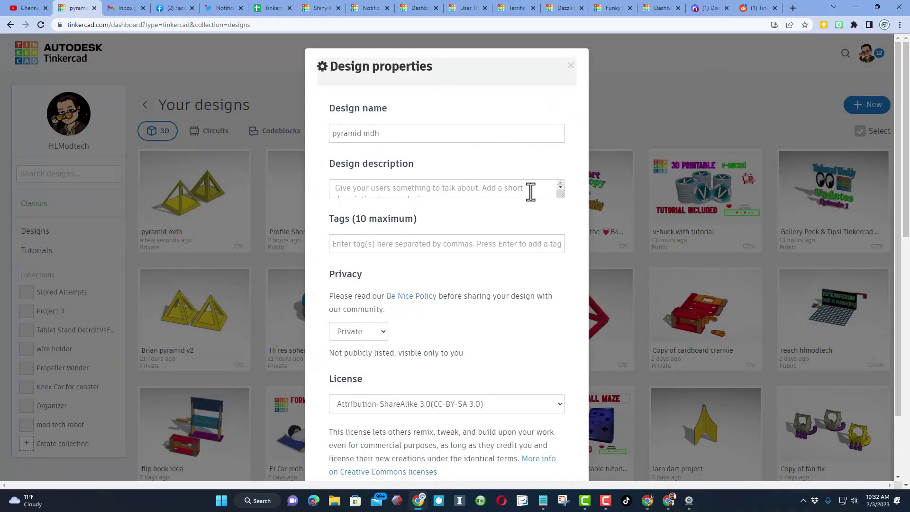
{"action": "left_click", "coordinate": [399, 193]}
{"action": "type", "text": "Tutorial: https://youtu.be/xnRfxTJjRvg  If you make something awesome, please share it with me. https://youtu.be/XeDQjhRK8lg  Have a great day & Keep Tinkering!  https://www.youtube.com/c/HLModTech https://hlmodtech.com/tinkercad"}
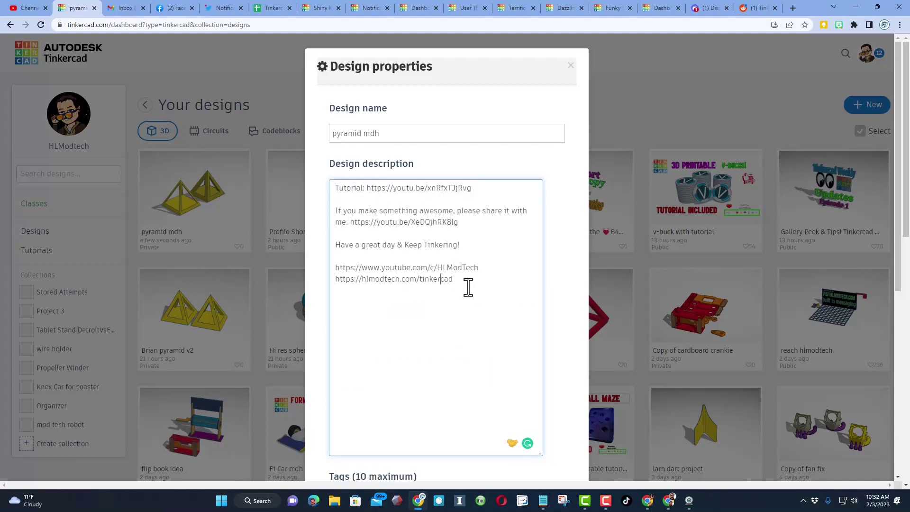
Add the tags hl modtech, fun, hlmodtech, tutorial, lesson, pyramid and hlmt23 to the design.
{"action": "scroll", "coordinate": [469, 286], "scroll_direction": "down", "scroll_amount": 4}
{"action": "left_click", "coordinate": [422, 312]}
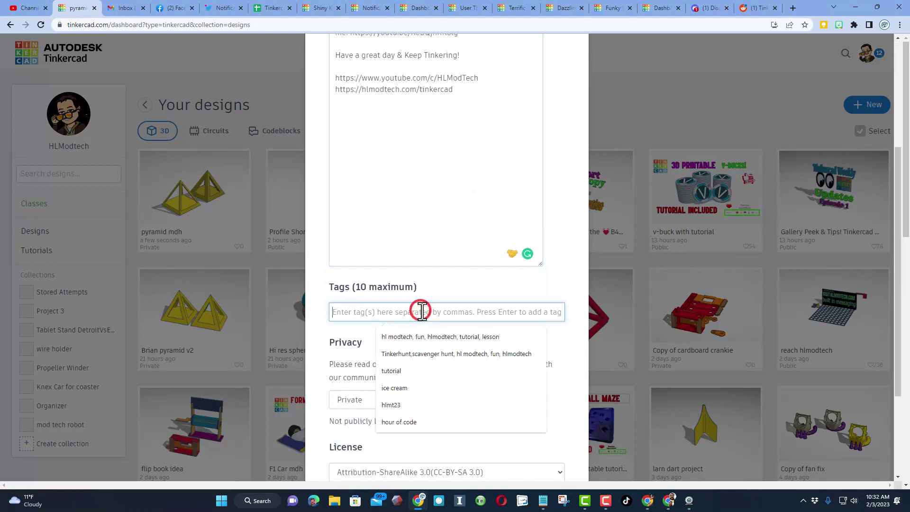
{"action": "left_click", "coordinate": [440, 337]}
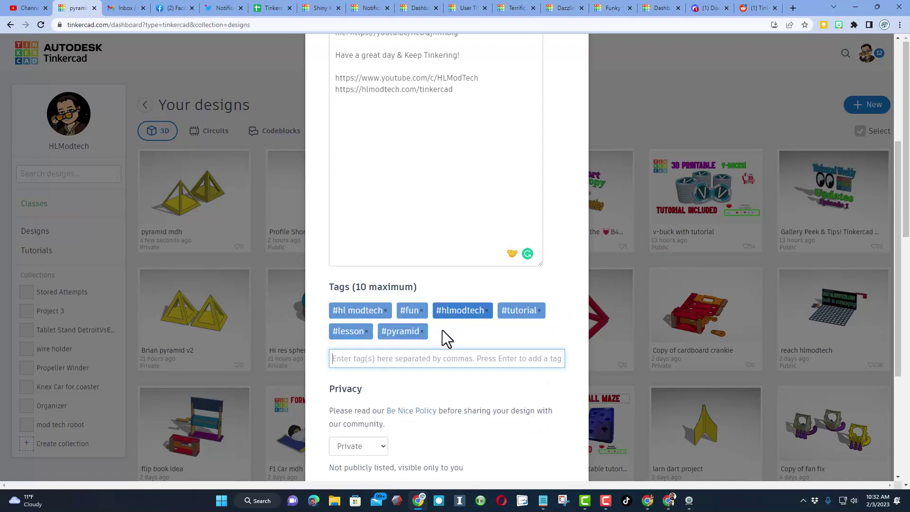
{"action": "left_click", "coordinate": [415, 357]}
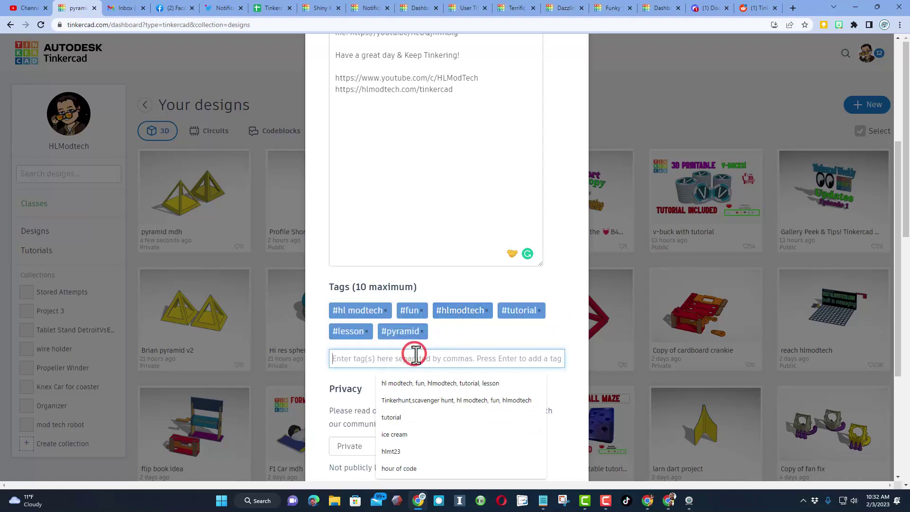
{"action": "type", "text": "hlmt"}
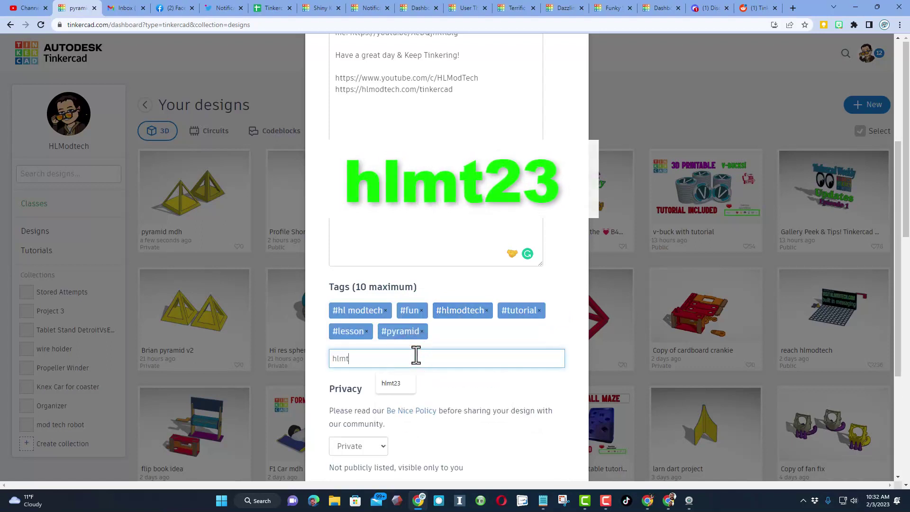
{"action": "type", "text": "23"}
{"action": "key", "text": "Return"}
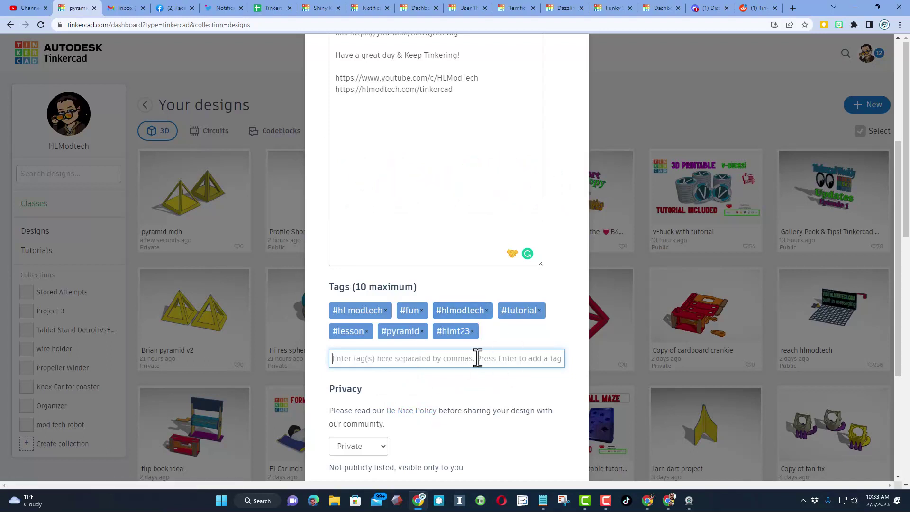
Set the design's privacy to Public.
{"action": "scroll", "coordinate": [474, 349], "scroll_direction": "down", "scroll_amount": 2}
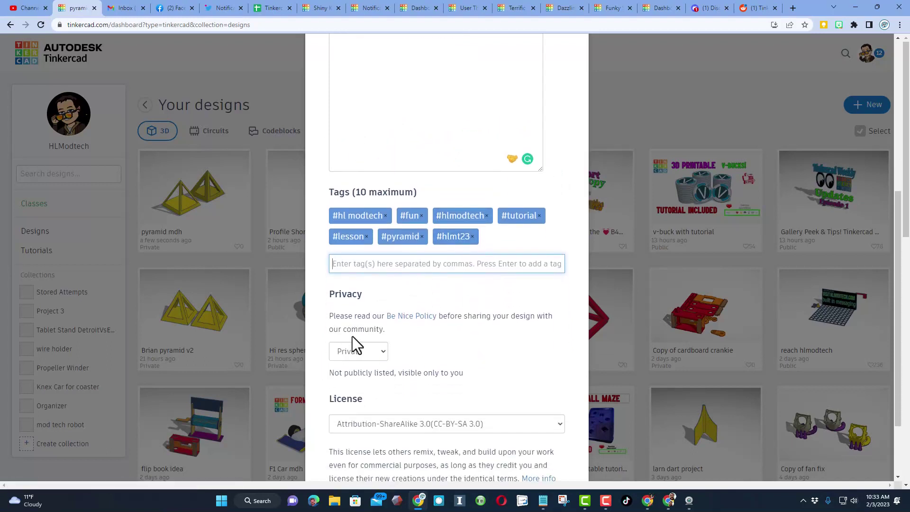
{"action": "left_click", "coordinate": [352, 348]}
{"action": "left_click", "coordinate": [365, 389]}
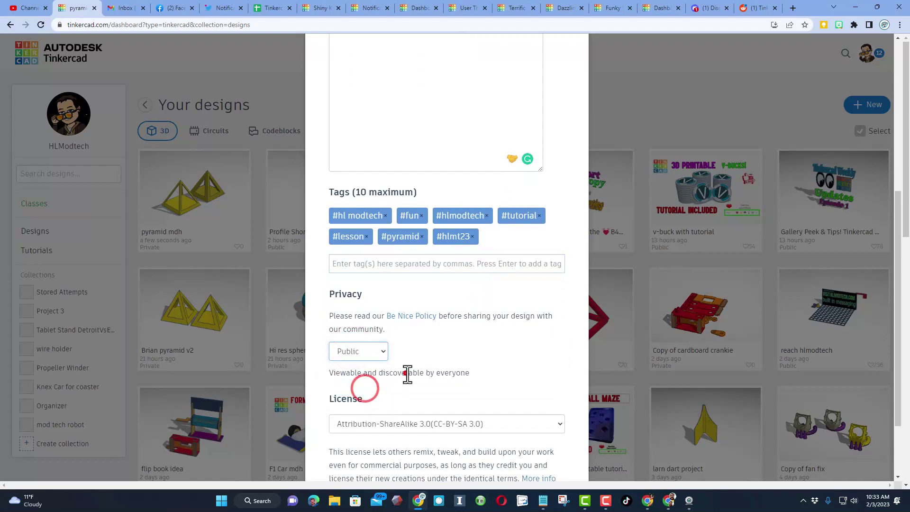
Set the design's license to Attribution-NoDerivs 3.0 (CC-BY-ND 3.0) and save the property changes.
{"action": "scroll", "coordinate": [479, 344], "scroll_direction": "down", "scroll_amount": 2}
{"action": "scroll", "coordinate": [469, 266], "scroll_direction": "up", "scroll_amount": 5}
{"action": "scroll", "coordinate": [464, 152], "scroll_direction": "down", "scroll_amount": 5}
{"action": "left_click", "coordinate": [376, 337]}
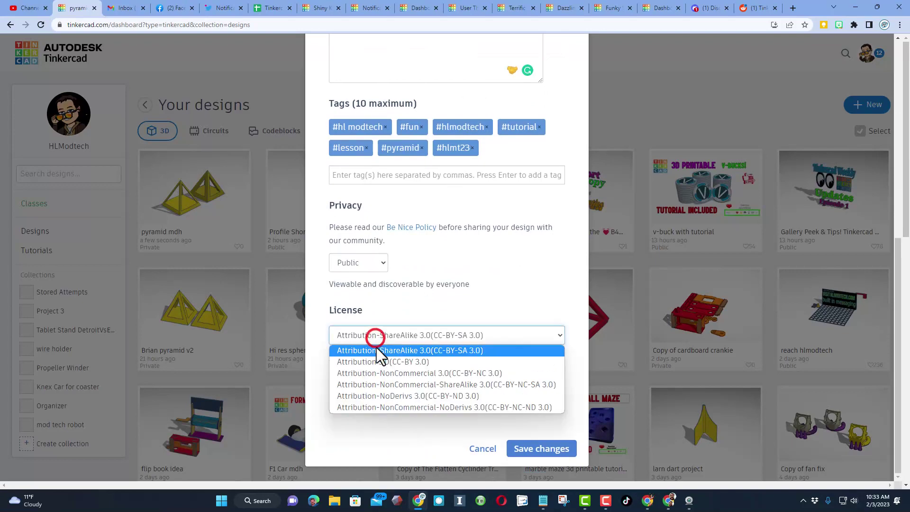
{"action": "left_click", "coordinate": [402, 395]}
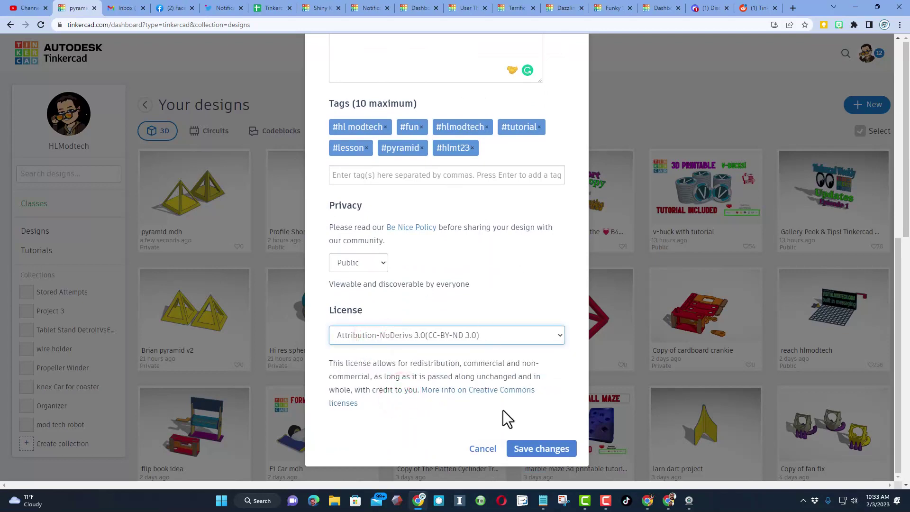
{"action": "left_click", "coordinate": [539, 449]}
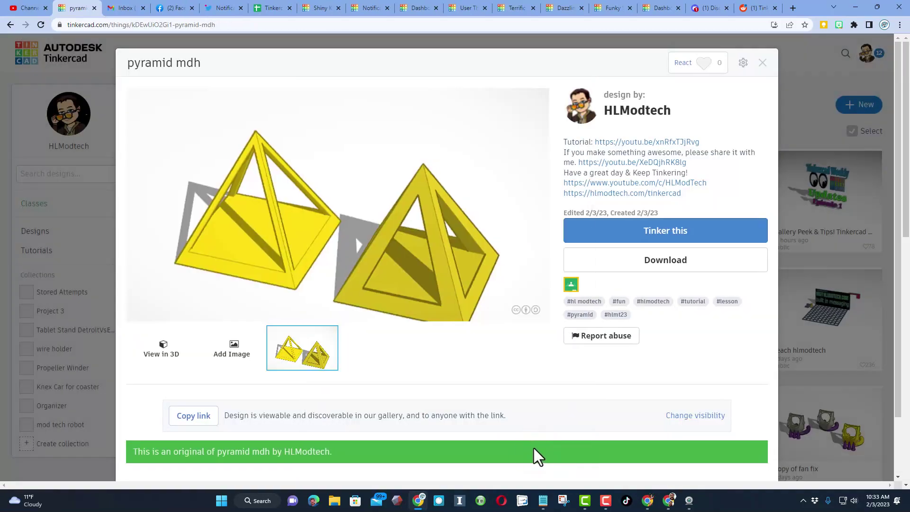